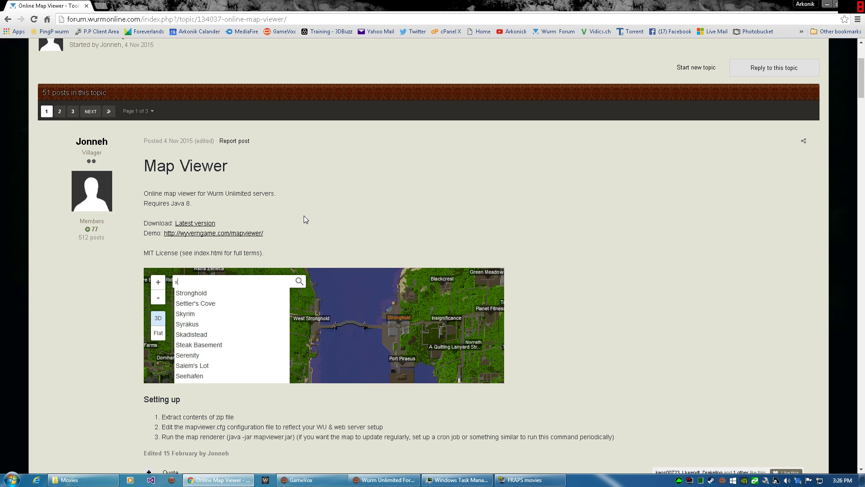
Download the latest version of Map Viewer as mapviewer.latest (1).zip into a new Desktop folder named "Test_ Map Viewer".
{"action": "scroll", "coordinate": [305, 219], "scroll_direction": "down", "scroll_amount": 1}
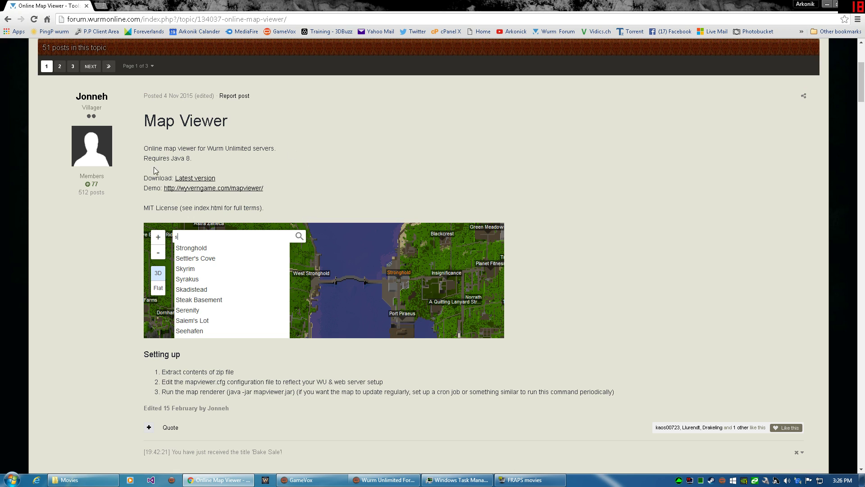
{"action": "left_click", "coordinate": [205, 179]}
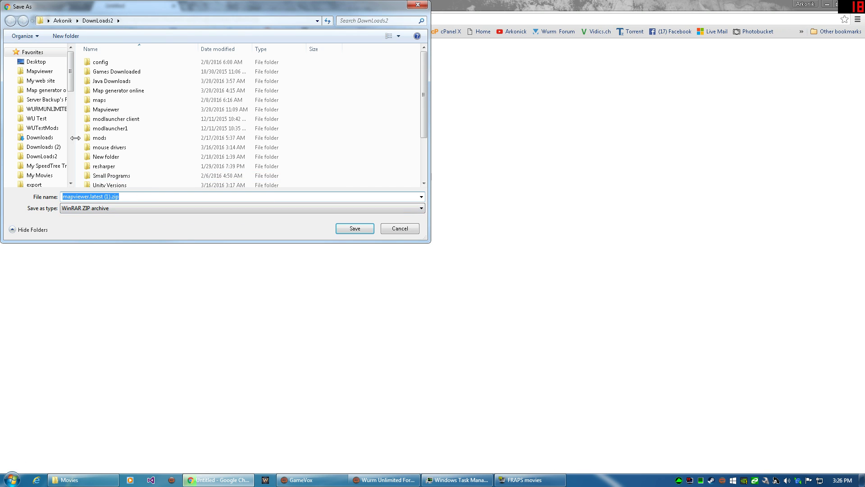
{"action": "left_click", "coordinate": [37, 61]}
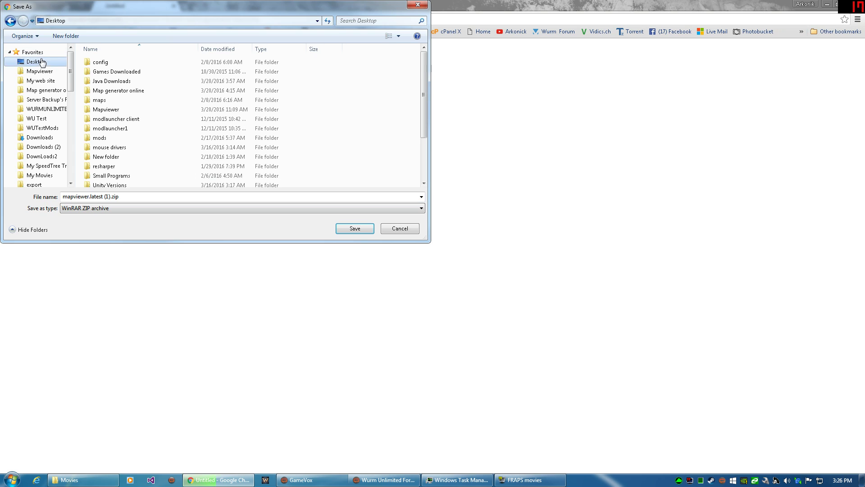
{"action": "left_click", "coordinate": [67, 36]}
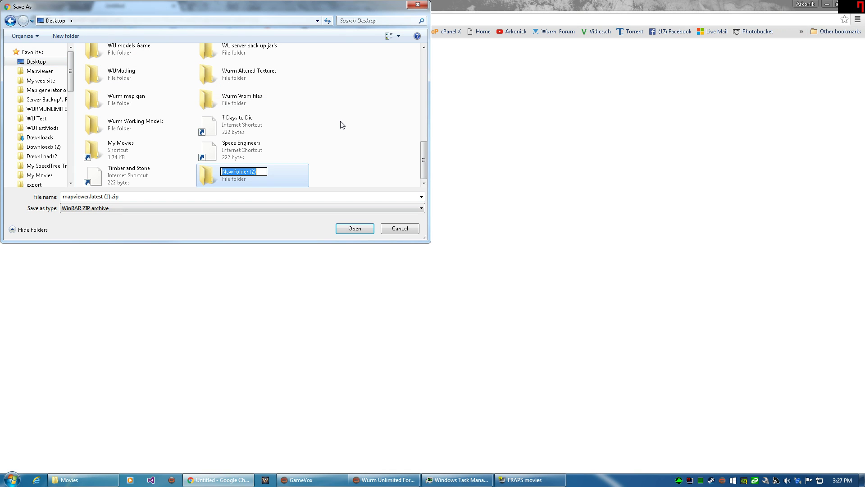
{"action": "type", "text": "Test_ Map Viewer"}
{"action": "key", "text": "Return"}
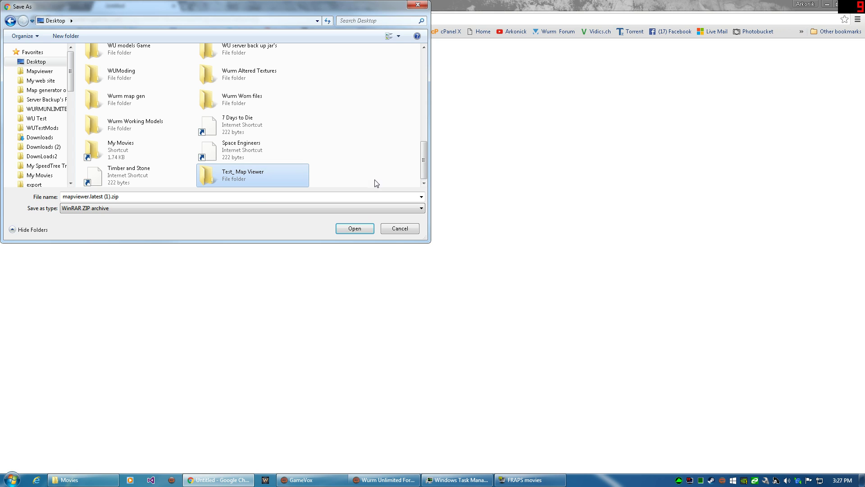
{"action": "double_click", "coordinate": [290, 181]}
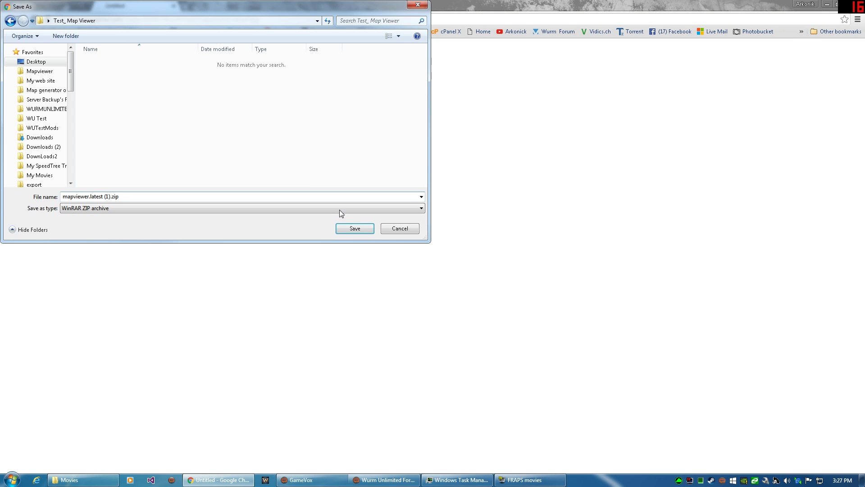
{"action": "left_click", "coordinate": [355, 228]}
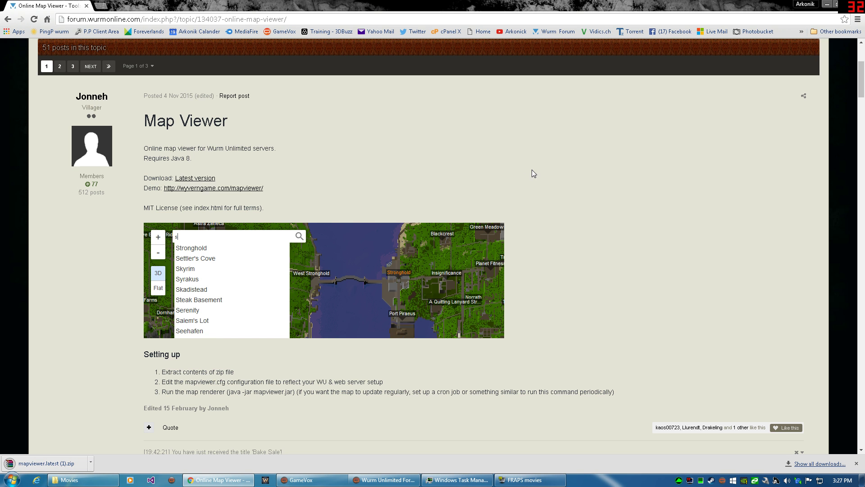
Open the online Map Viewer demo and examine its settlements and terrain both close up and as a whole.
{"action": "left_click", "coordinate": [199, 189]}
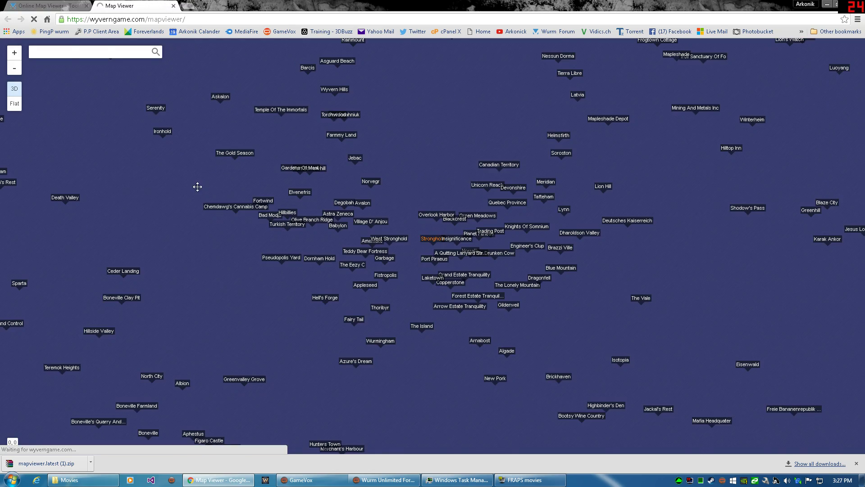
{"action": "scroll", "coordinate": [371, 200], "scroll_direction": "down", "scroll_amount": 5}
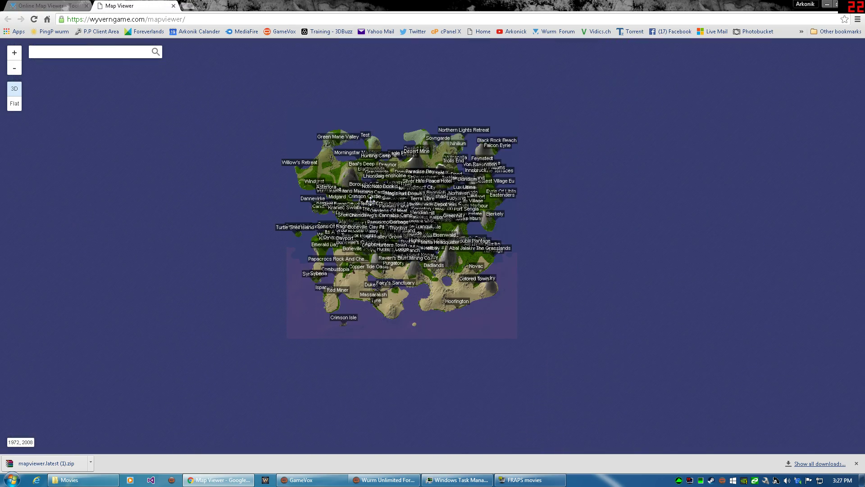
{"action": "scroll", "coordinate": [461, 188], "scroll_direction": "up", "scroll_amount": 2}
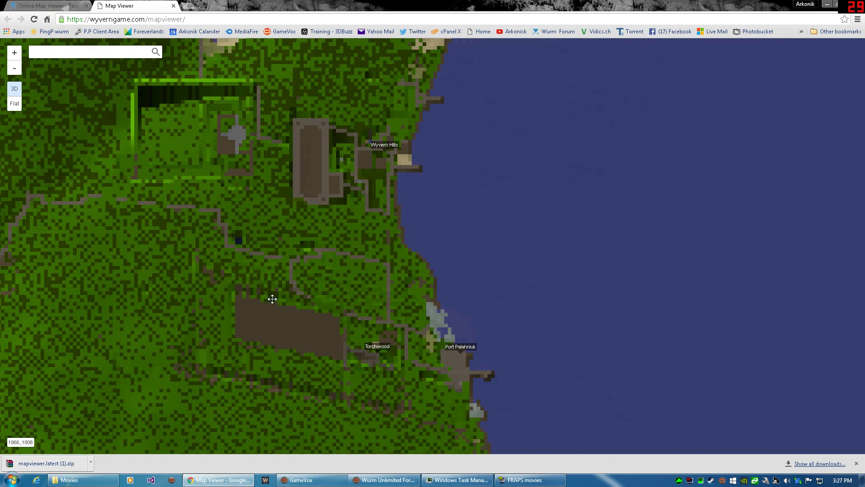
{"action": "left_click_drag", "start_coordinate": [198, 237], "coordinate": [384, 236]}
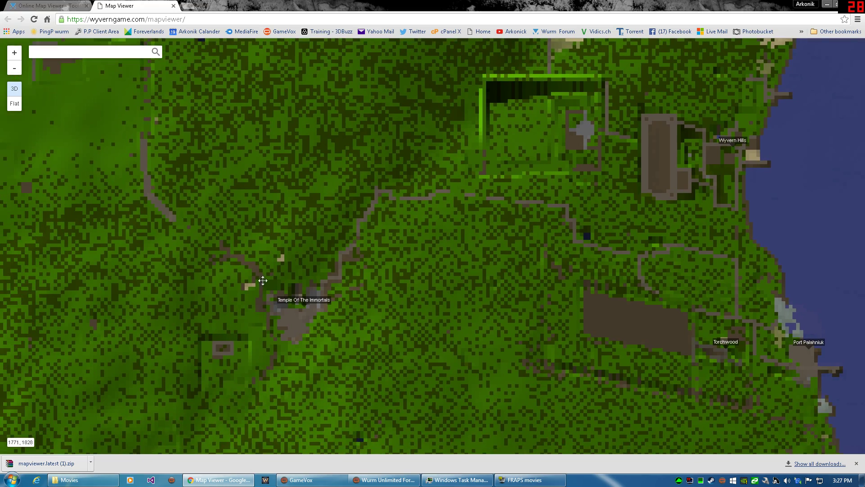
{"action": "scroll", "coordinate": [469, 236], "scroll_direction": "down", "scroll_amount": 2}
{"action": "scroll", "coordinate": [469, 236], "scroll_direction": "down", "scroll_amount": 4}
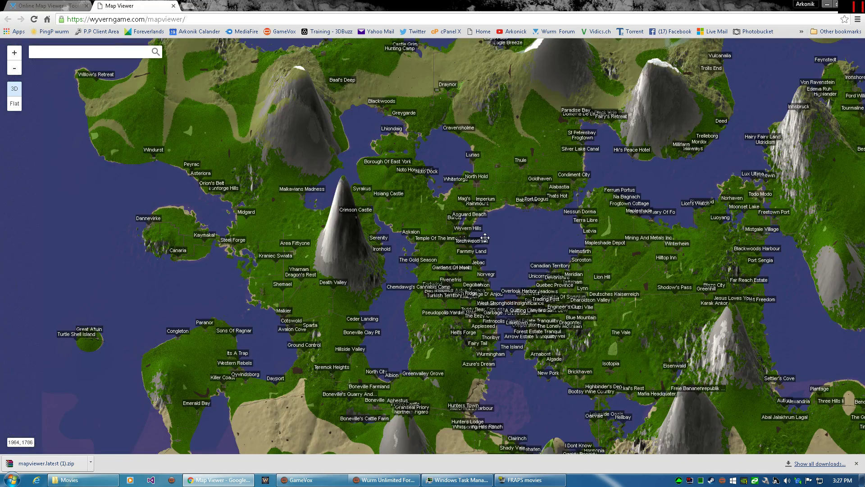
{"action": "scroll", "coordinate": [477, 236], "scroll_direction": "up", "scroll_amount": 2}
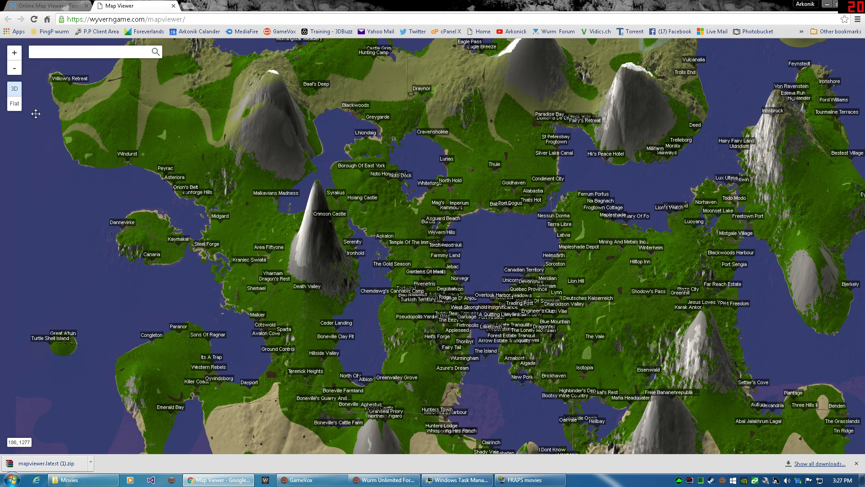
Compare the demo map's Flat and 3D views across the central islands and mountains.
{"action": "left_click", "coordinate": [15, 103]}
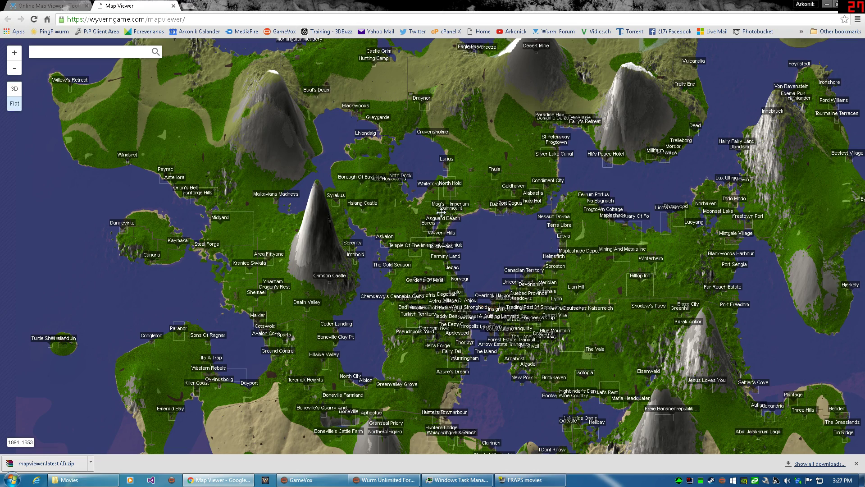
{"action": "scroll", "coordinate": [440, 204], "scroll_direction": "up", "scroll_amount": 1}
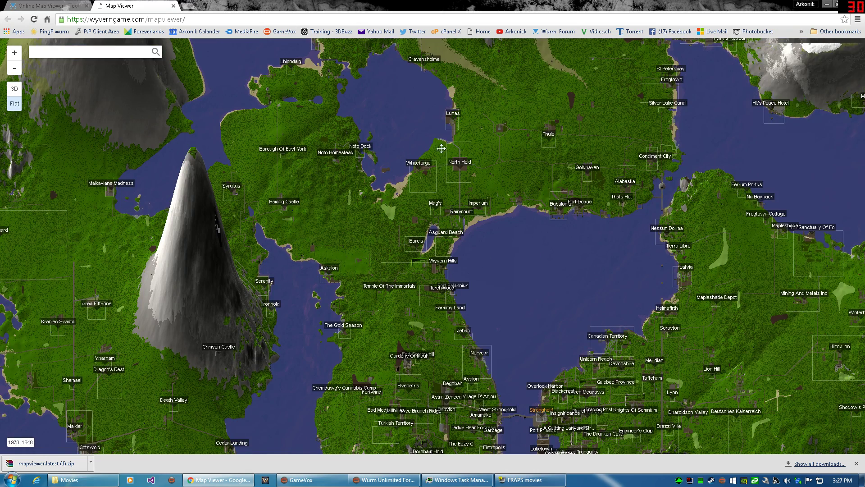
{"action": "left_click", "coordinate": [14, 88]}
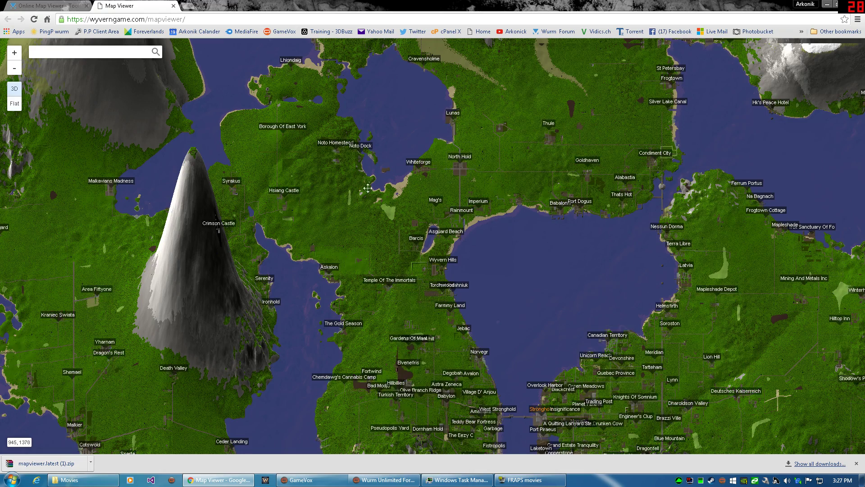
{"action": "left_click_drag", "start_coordinate": [467, 272], "coordinate": [605, 220]}
{"action": "scroll", "coordinate": [370, 224], "scroll_direction": "down", "scroll_amount": 3}
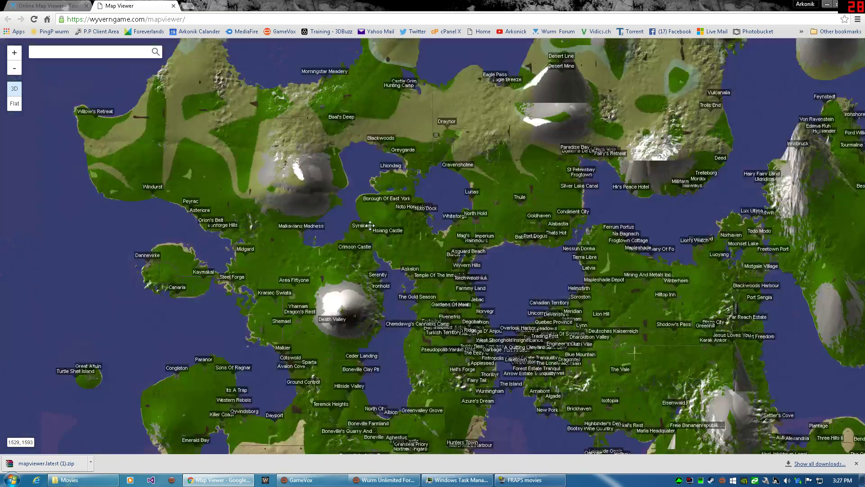
{"action": "left_click", "coordinate": [14, 103]}
{"action": "left_click", "coordinate": [15, 91]}
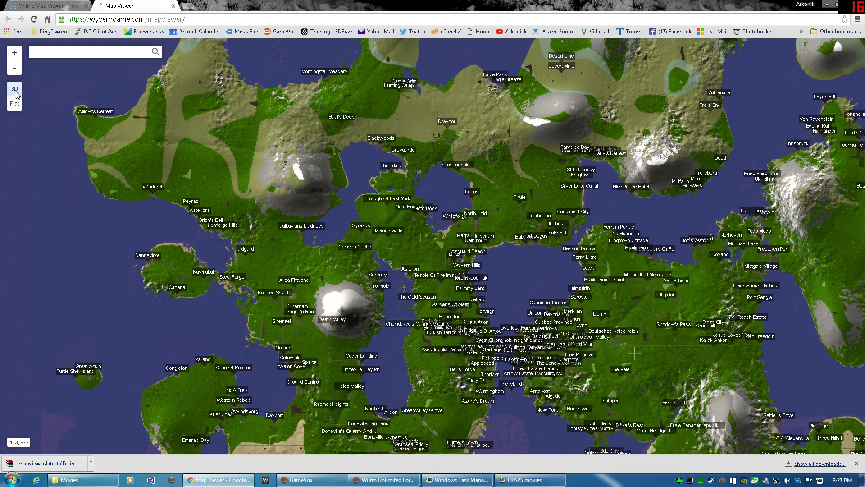
Compare the Flat and 3D rendering of the rocky desert terrain up close, look over the northern mountains, and close the demo.
{"action": "left_click_drag", "start_coordinate": [357, 166], "coordinate": [281, 287]}
{"action": "scroll", "coordinate": [560, 215], "scroll_direction": "up", "scroll_amount": 5}
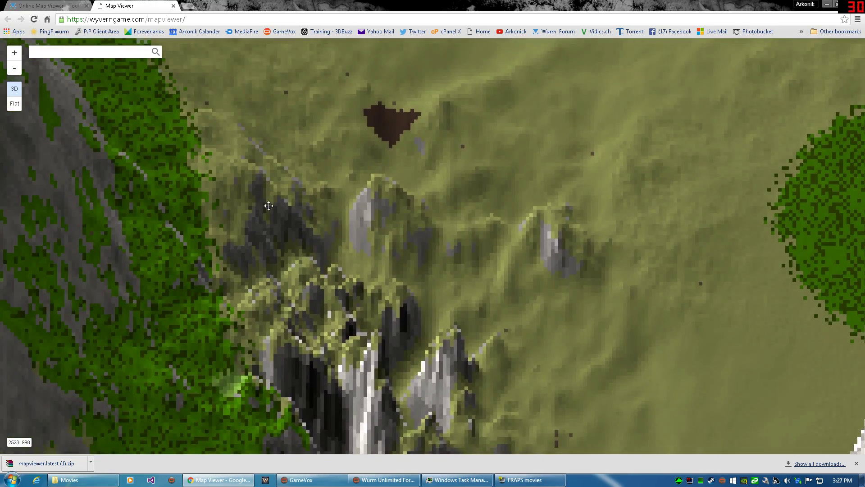
{"action": "left_click", "coordinate": [10, 107]}
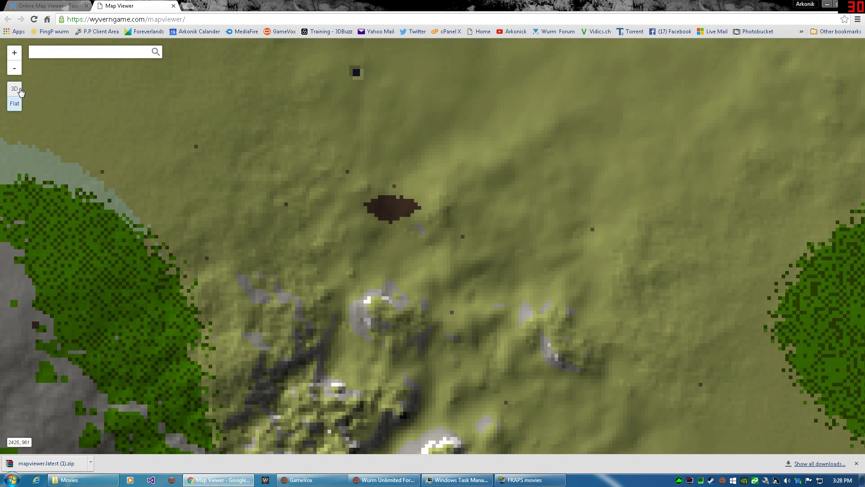
{"action": "left_click", "coordinate": [20, 90]}
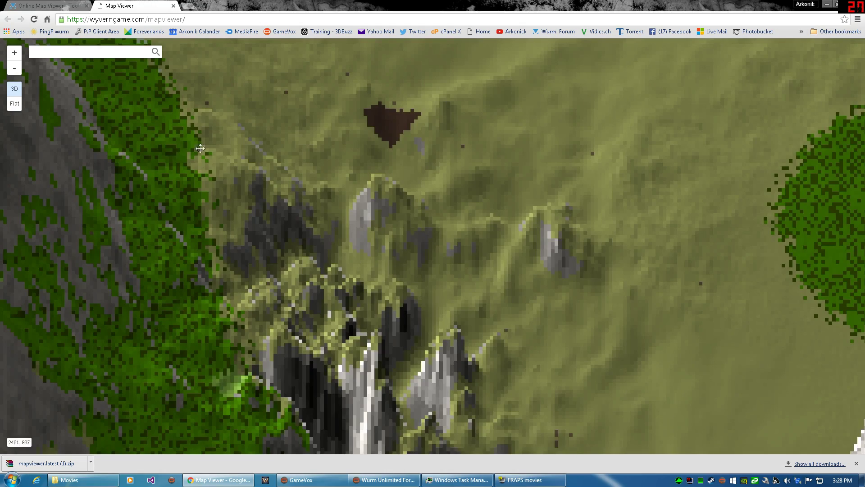
{"action": "scroll", "coordinate": [391, 333], "scroll_direction": "down", "scroll_amount": 5}
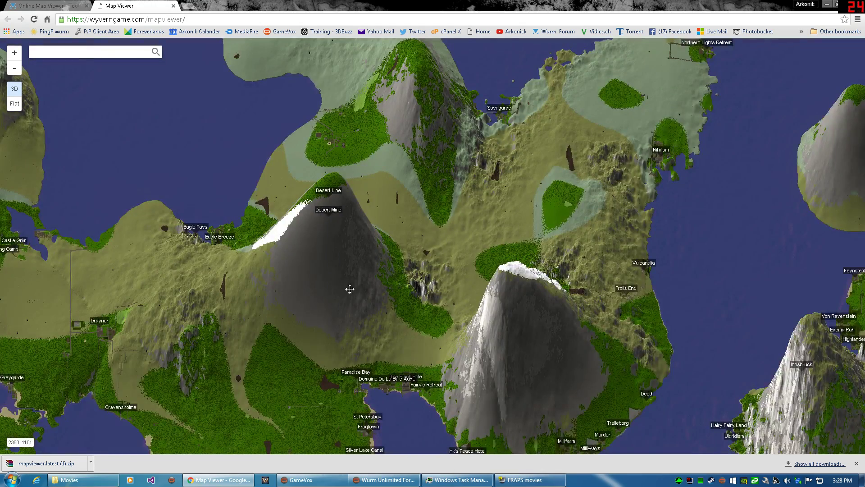
{"action": "left_click_drag", "start_coordinate": [367, 280], "coordinate": [166, 188]}
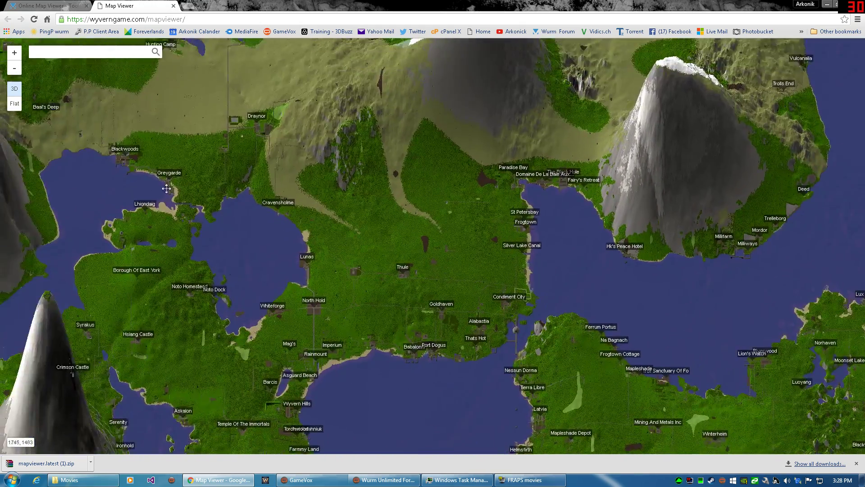
{"action": "left_click", "coordinate": [175, 7]}
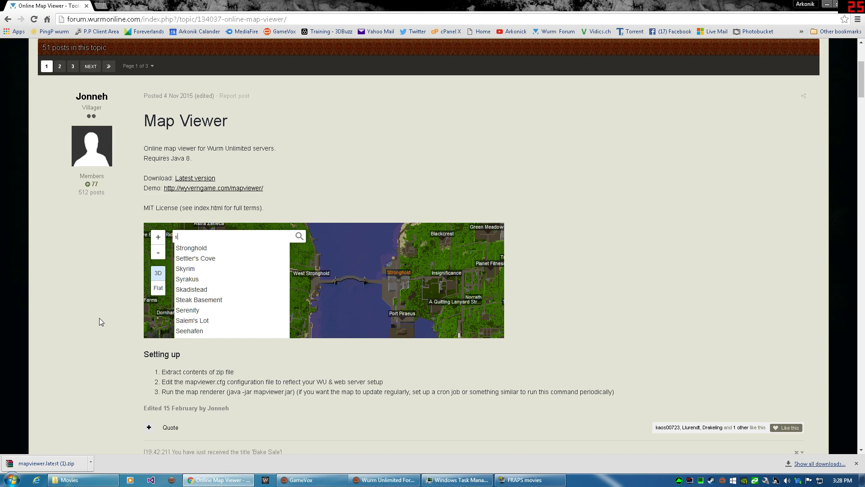
Review the setup instructions and extract mapviewer.latest (1).zip directly into the Test_ Map Viewer folder.
{"action": "scroll", "coordinate": [77, 336], "scroll_direction": "down", "scroll_amount": 3}
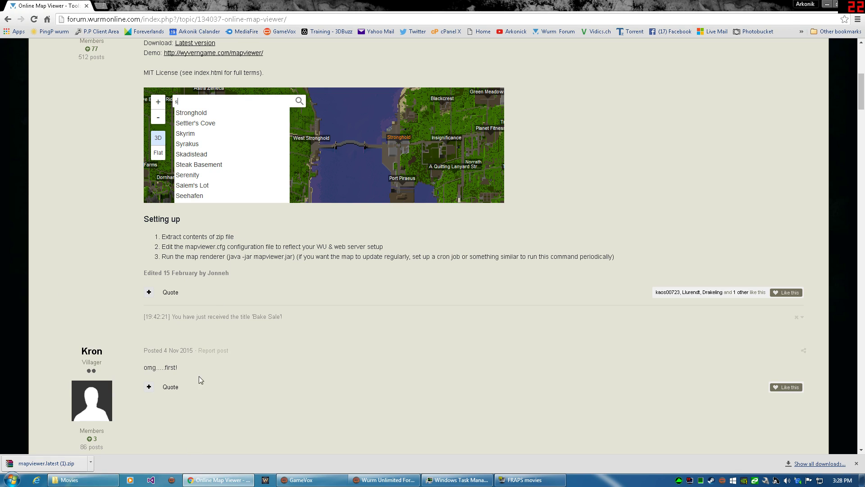
{"action": "scroll", "coordinate": [228, 338], "scroll_direction": "up", "scroll_amount": 1}
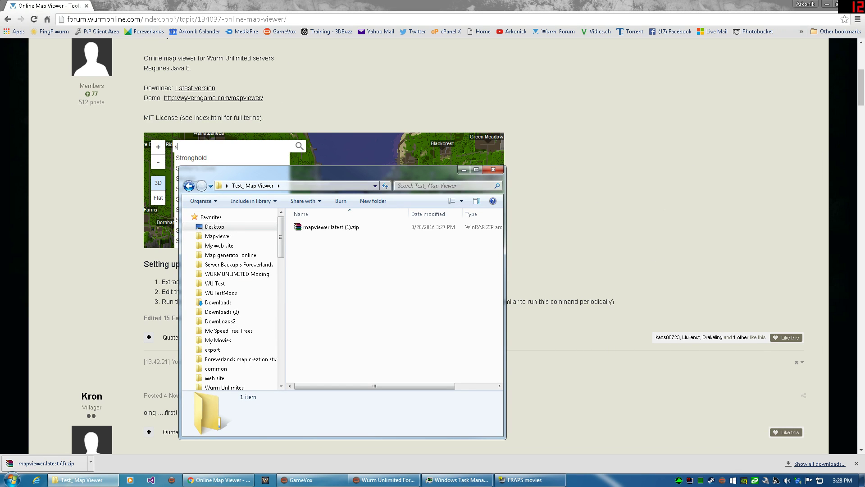
{"action": "left_click_drag", "start_coordinate": [251, 174], "coordinate": [497, 101]}
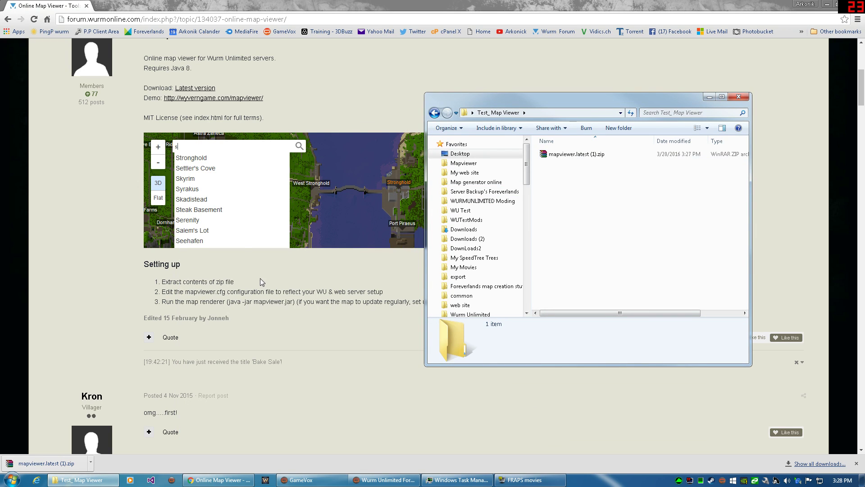
{"action": "left_click", "coordinate": [570, 155]}
{"action": "right_click", "coordinate": [570, 155]}
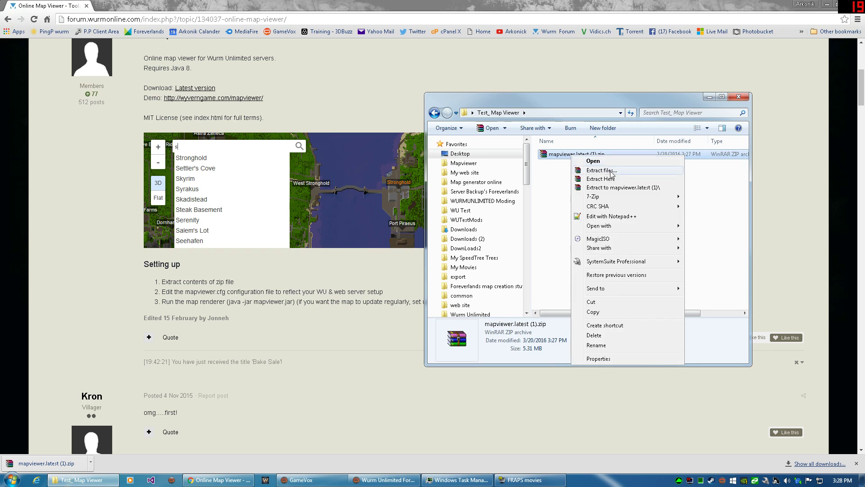
{"action": "left_click", "coordinate": [612, 179]}
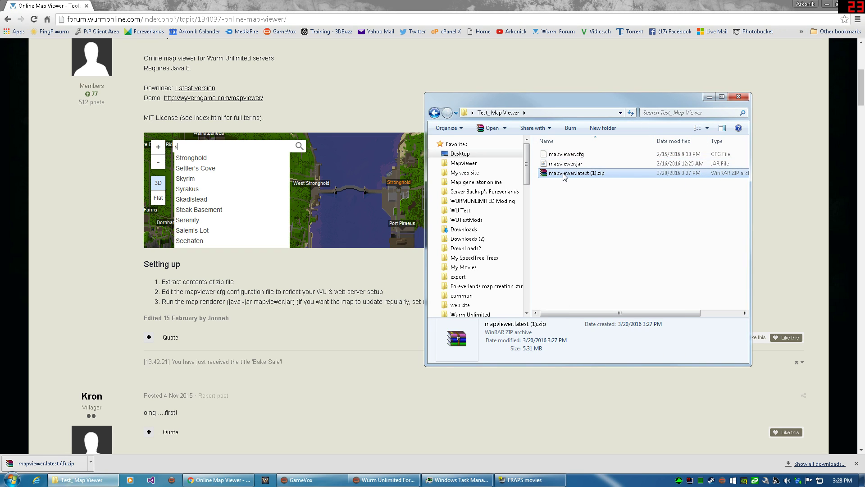
Delete the mapviewer.latest (1).zip archive from the Test_ Map Viewer folder.
{"action": "right_click", "coordinate": [563, 174]}
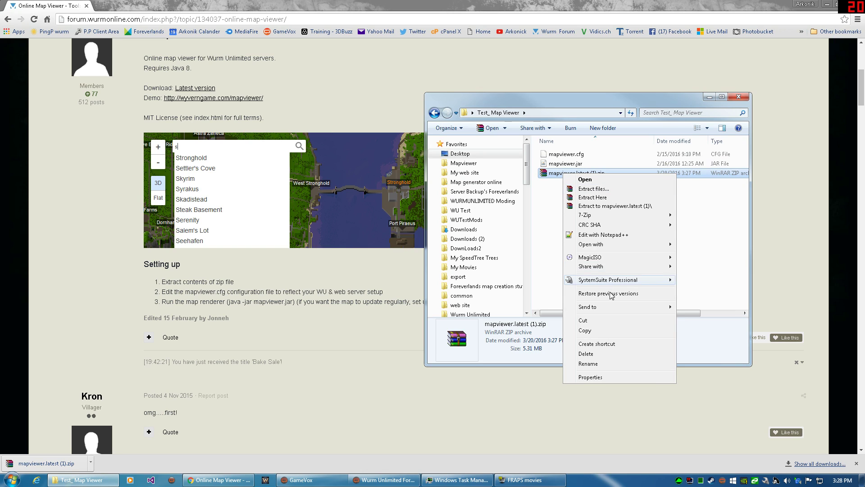
{"action": "left_click", "coordinate": [586, 354]}
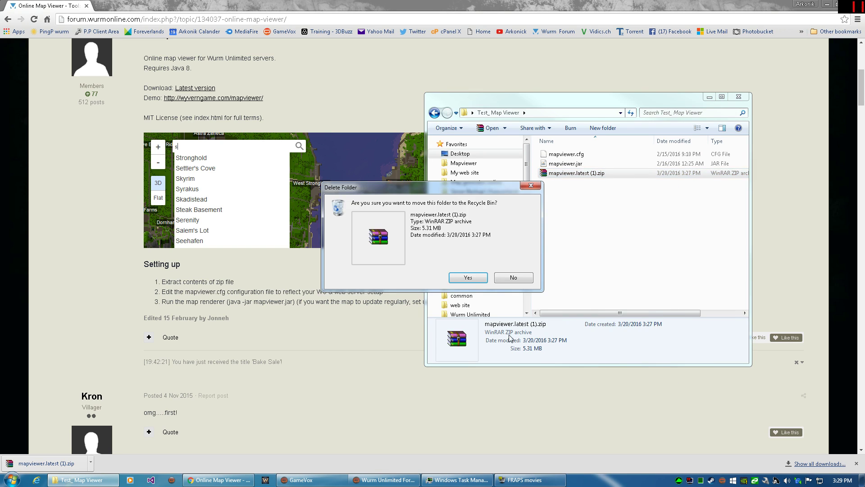
{"action": "left_click", "coordinate": [467, 278]}
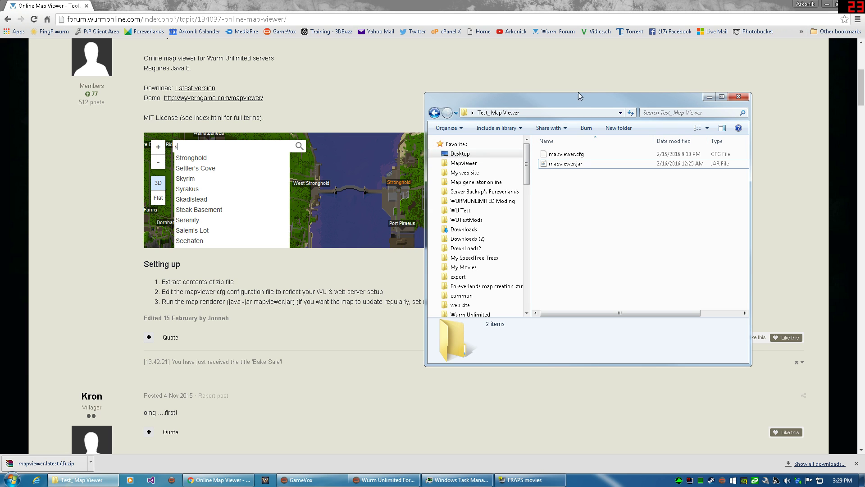
Open the Server Backup's Foreverlands folder in a separate window and place it beside the Test_ Map Viewer window.
{"action": "left_click_drag", "start_coordinate": [577, 103], "coordinate": [604, 32]}
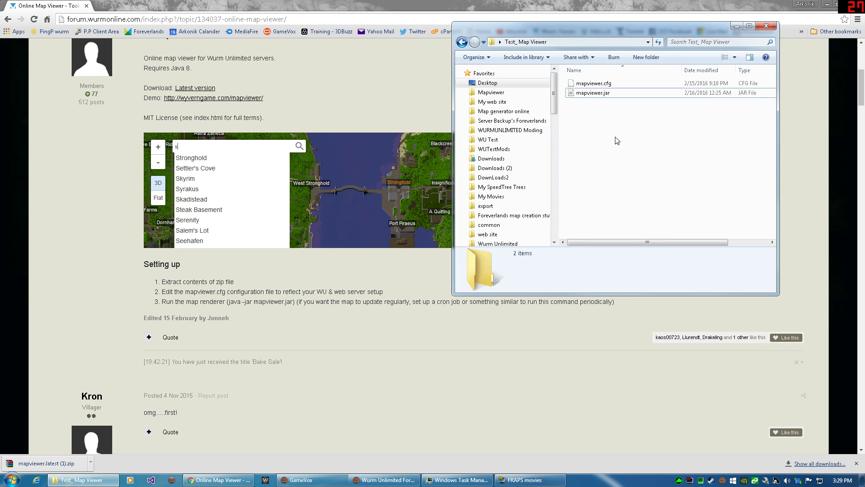
{"action": "right_click", "coordinate": [496, 125]}
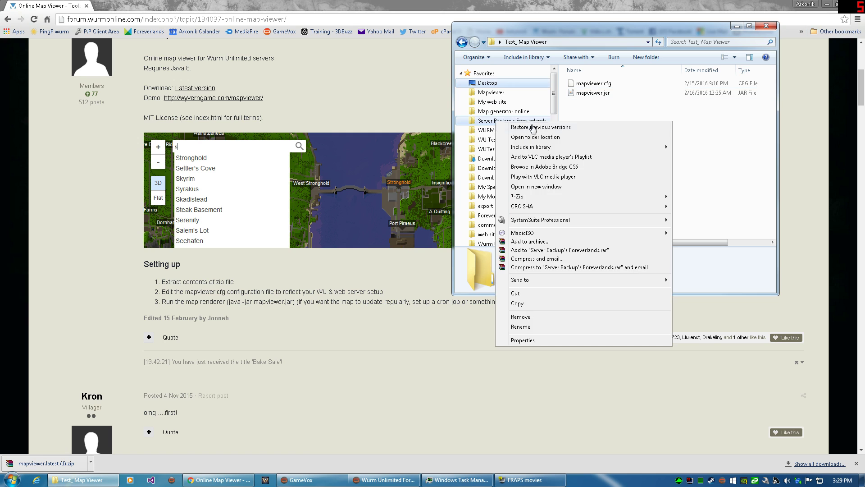
{"action": "left_click", "coordinate": [545, 186]}
{"action": "left_click_drag", "start_coordinate": [658, 37], "coordinate": [295, 54]}
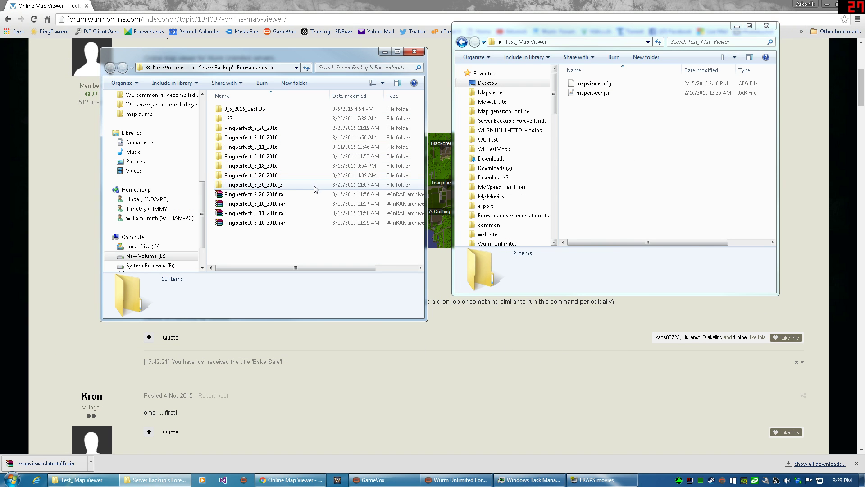
Open the Pingperfect_3_20_2016_2 backup folder and copy its address as text.
{"action": "mouse_move", "coordinate": [315, 188]}
{"action": "mouse_move", "coordinate": [251, 189]}
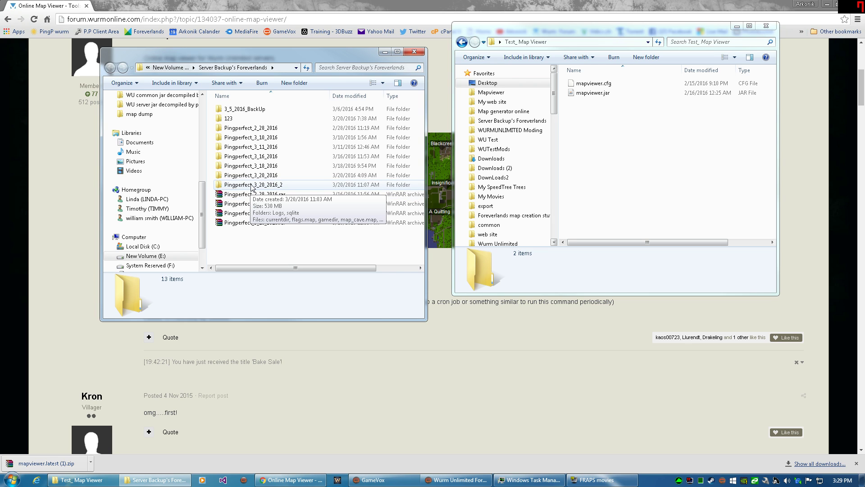
{"action": "right_click", "coordinate": [251, 189]}
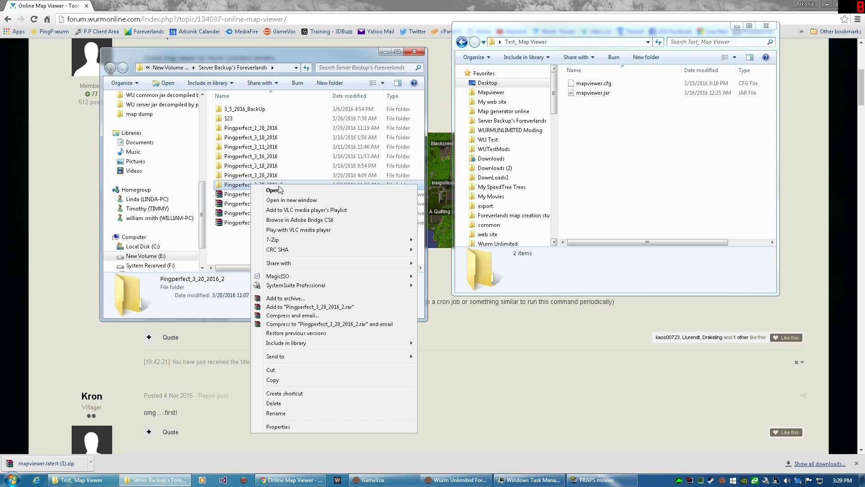
{"action": "left_click", "coordinate": [236, 188]}
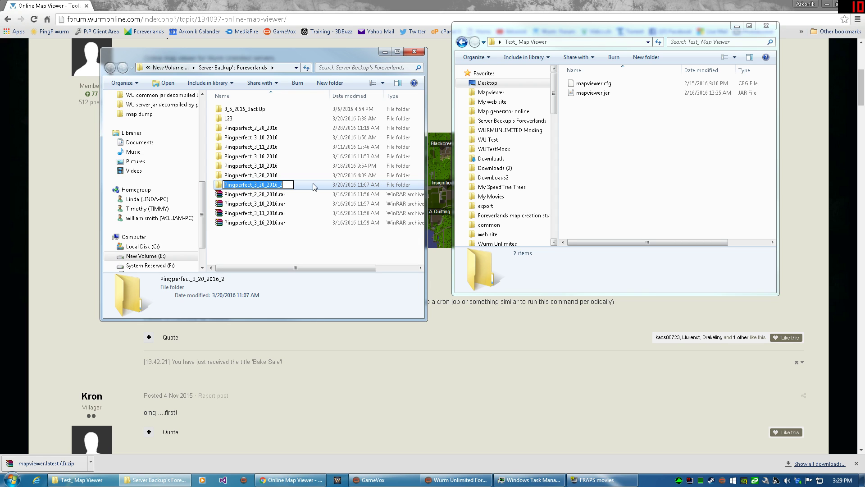
{"action": "double_click", "coordinate": [280, 185]}
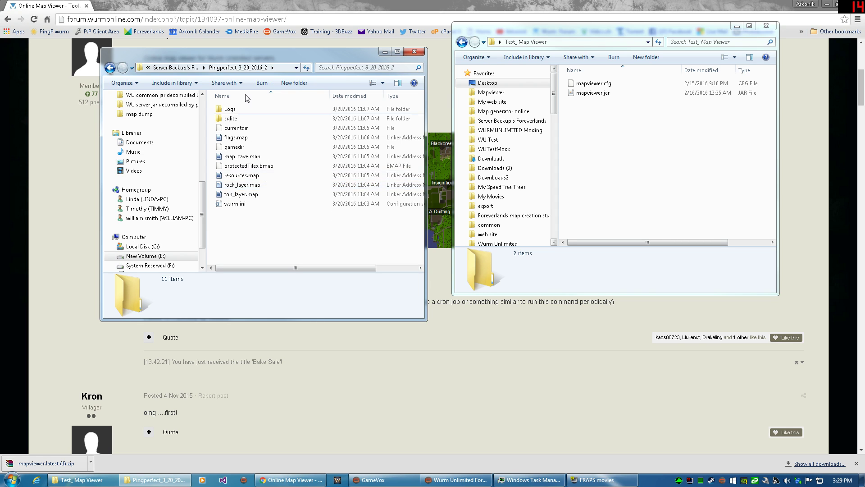
{"action": "right_click", "coordinate": [267, 68]}
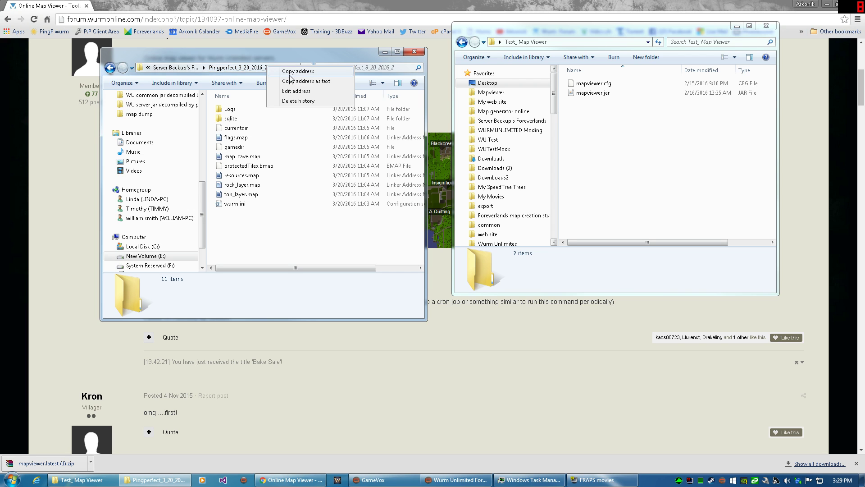
{"action": "left_click", "coordinate": [305, 79]}
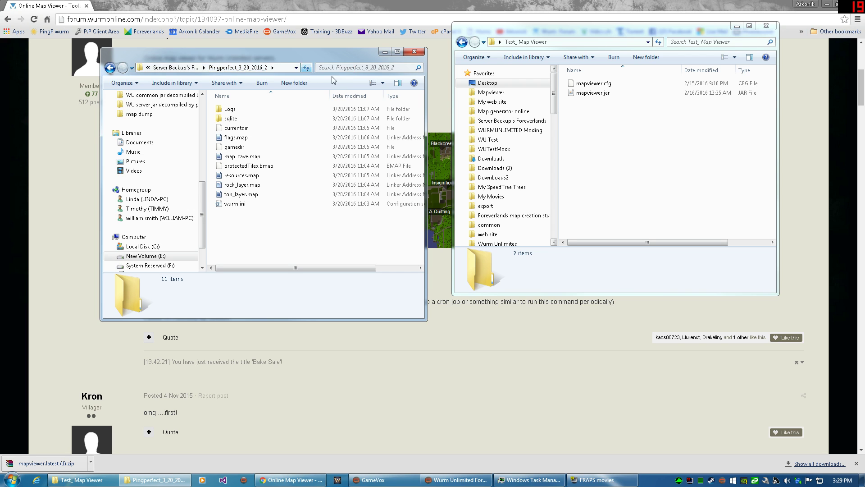
Open mapviewer.cfg in Notepad++ and set MAP_DIRECTORY to E:\Server Backup's Foreverlands\Pingperfect_3_20_2016_2.
{"action": "right_click", "coordinate": [588, 83]}
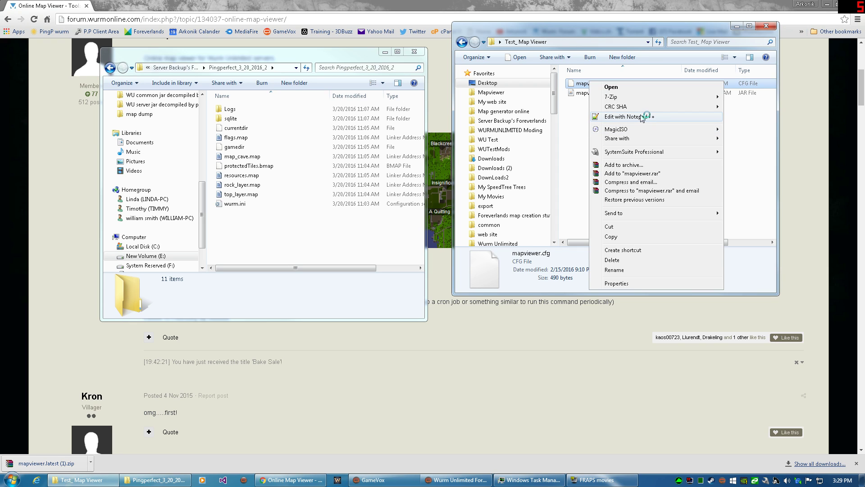
{"action": "left_click", "coordinate": [642, 117]}
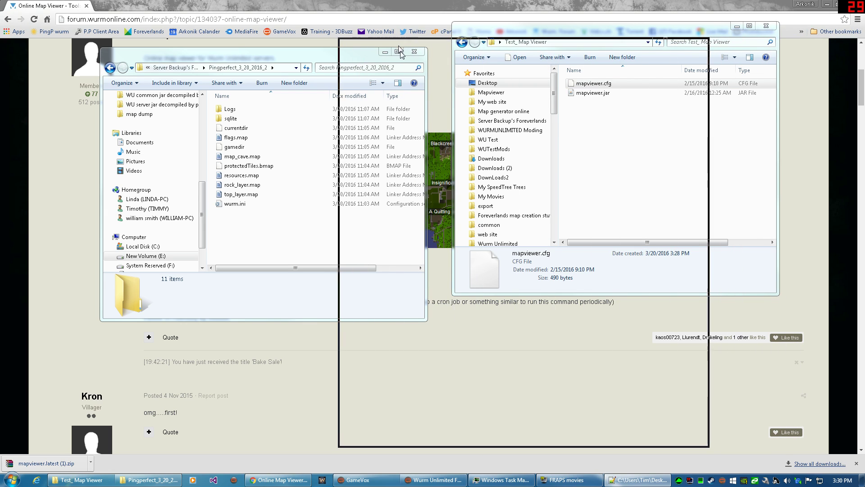
{"action": "left_click", "coordinate": [416, 84]}
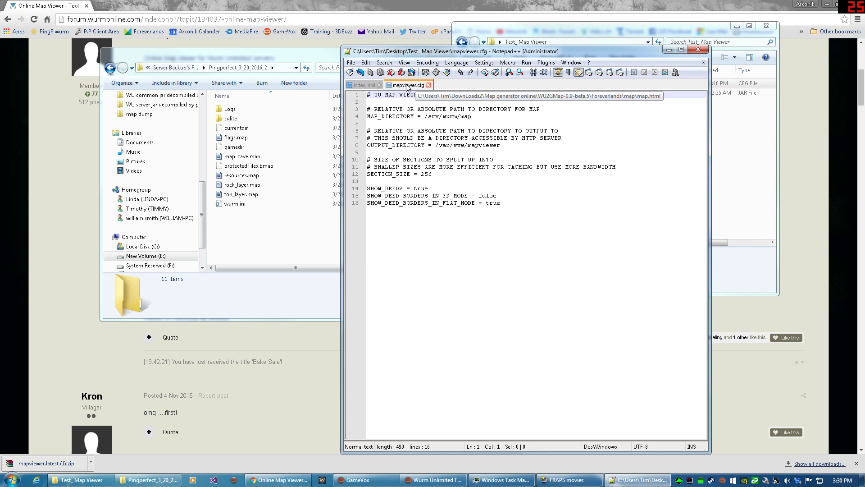
{"action": "left_click", "coordinate": [379, 84]}
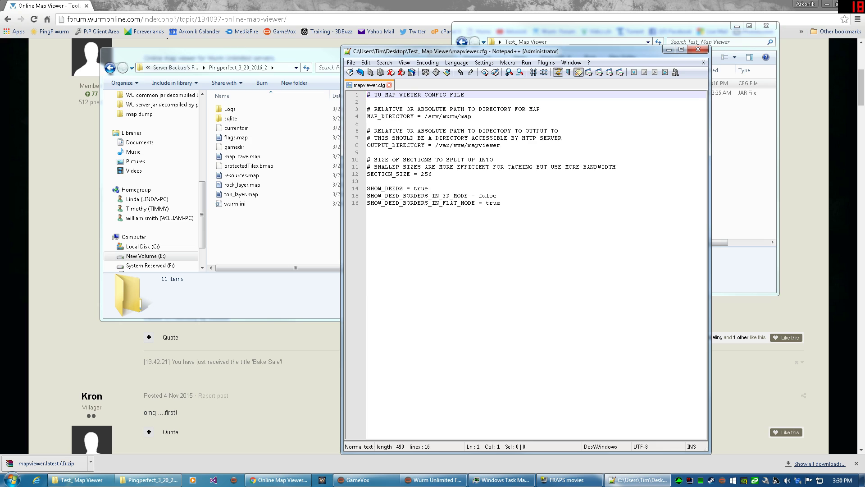
{"action": "left_click_drag", "start_coordinate": [471, 117], "coordinate": [424, 116]}
{"action": "type", "text": "E:\\Server Backup's Foreverlands\\Pingperfect_3_20_2016_2"}
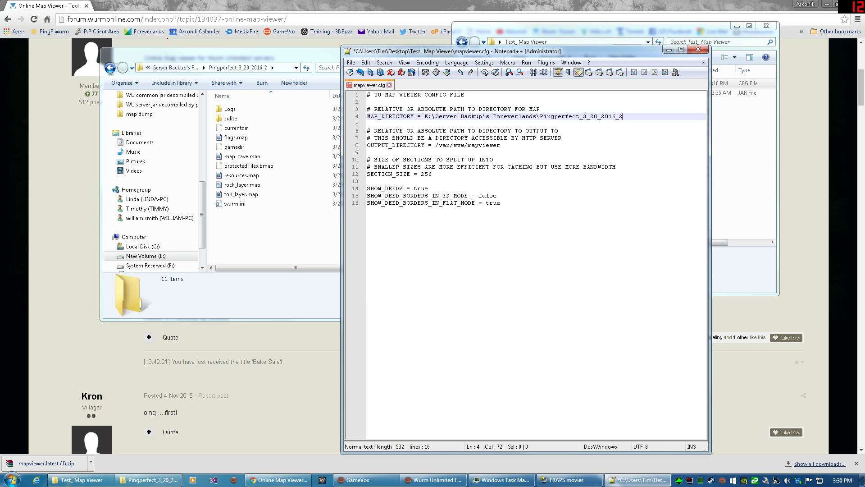
Create a folder named mapdump inside the Test_ Map Viewer folder and open it.
{"action": "left_click", "coordinate": [724, 145]}
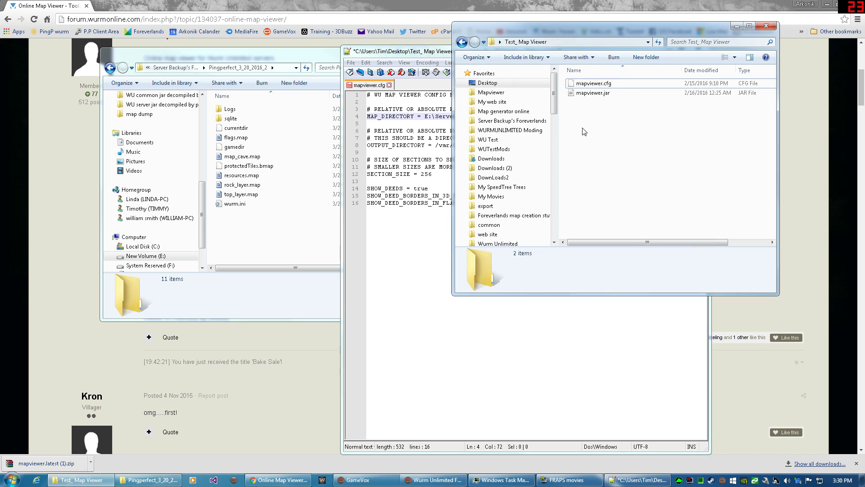
{"action": "left_click", "coordinate": [645, 57]}
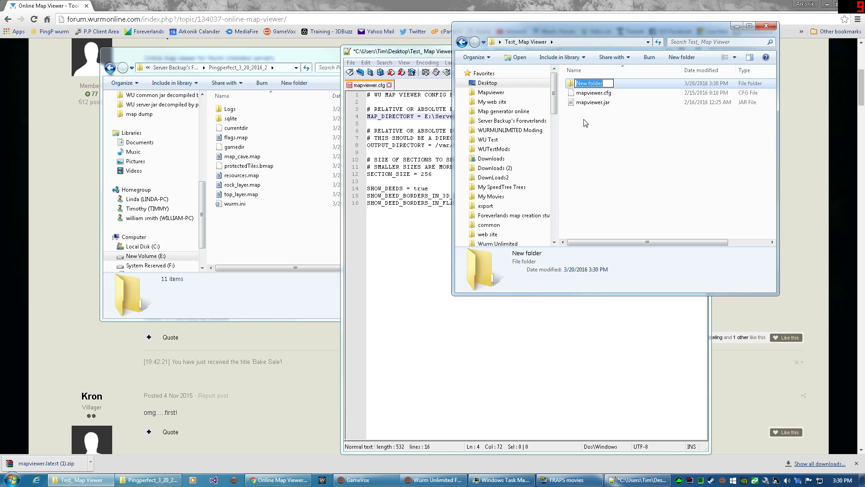
{"action": "type", "text": "mapdump"}
{"action": "key", "text": "Return"}
{"action": "double_click", "coordinate": [601, 84]}
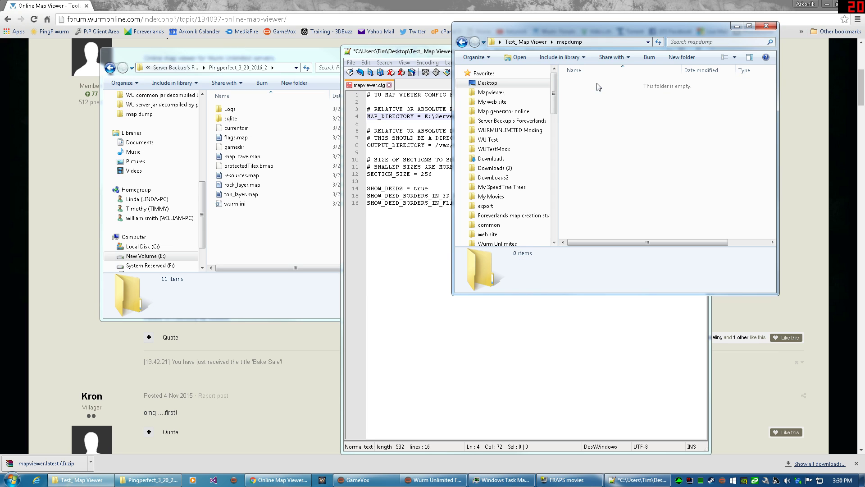
Copy the mapdump folder's address as text and set it as OUTPUT_DIRECTORY in mapviewer.cfg.
{"action": "right_click", "coordinate": [590, 42]}
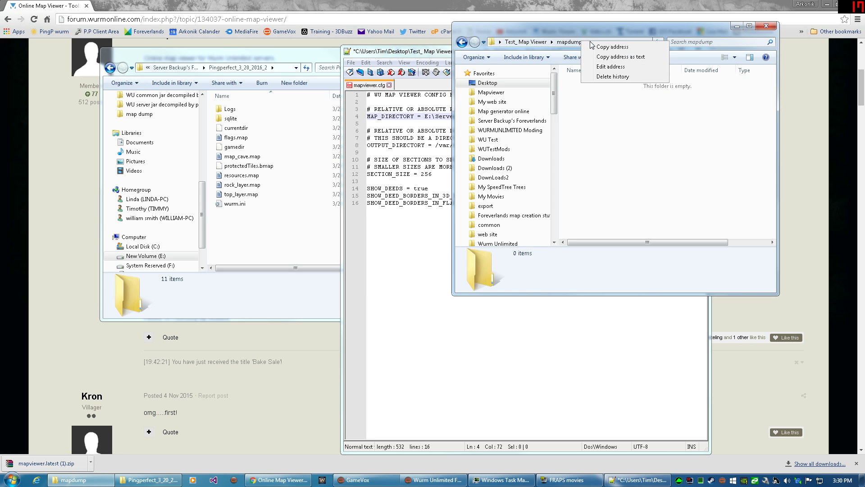
{"action": "left_click", "coordinate": [620, 57]}
{"action": "left_click", "coordinate": [638, 479]}
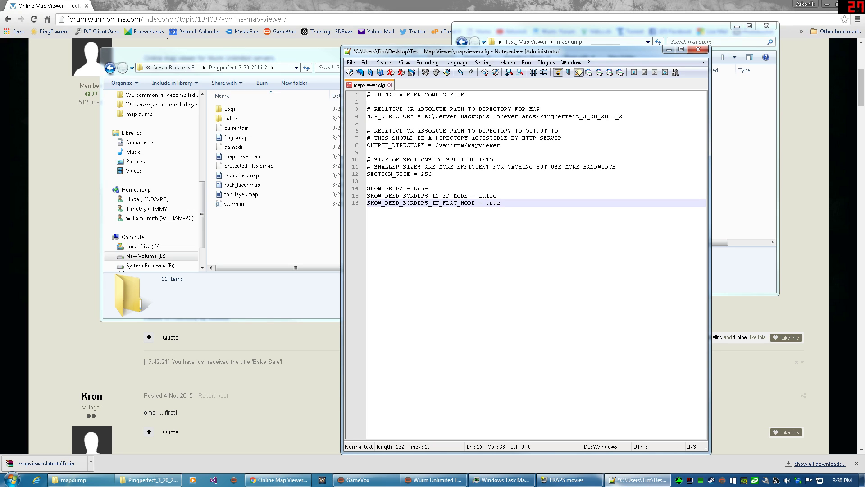
{"action": "left_click_drag", "start_coordinate": [501, 145], "coordinate": [368, 152]}
{"action": "left_click_drag", "start_coordinate": [501, 145], "coordinate": [440, 149]}
{"action": "right_click", "coordinate": [440, 150]}
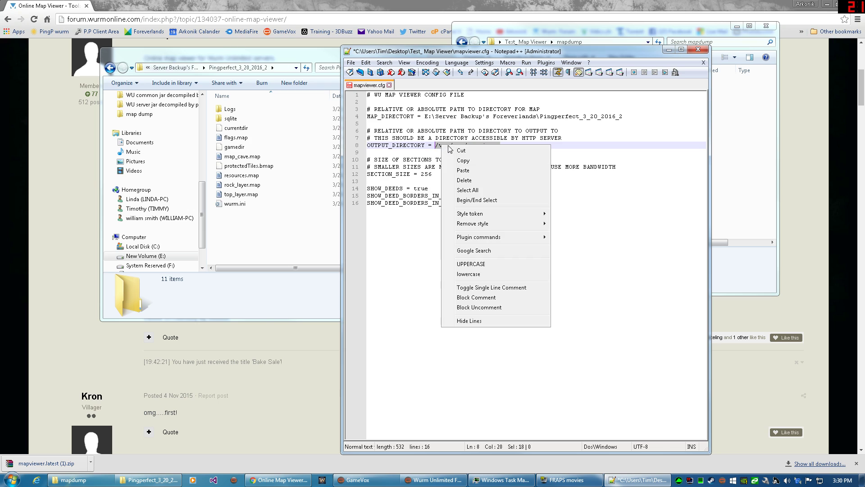
{"action": "left_click", "coordinate": [471, 176]}
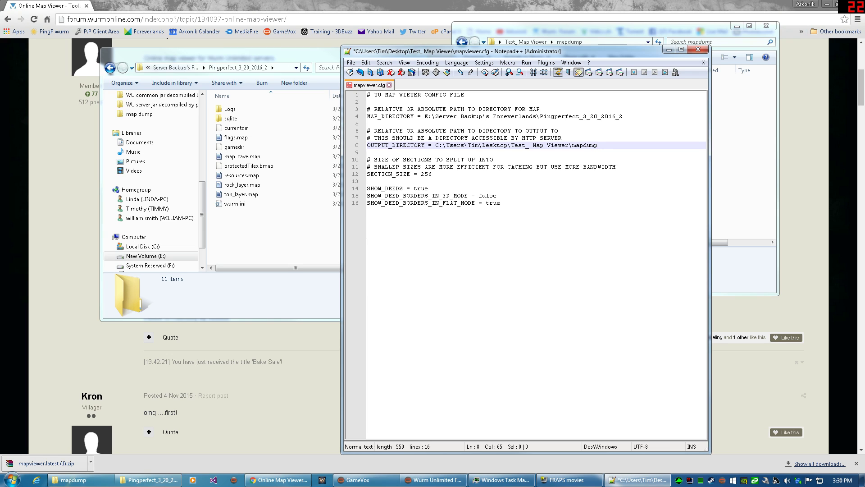
Set SHOW_DEED_BORDERS_IN_3D_MODE to true, then save mapviewer.cfg and close Notepad++.
{"action": "double_click", "coordinate": [488, 196]}
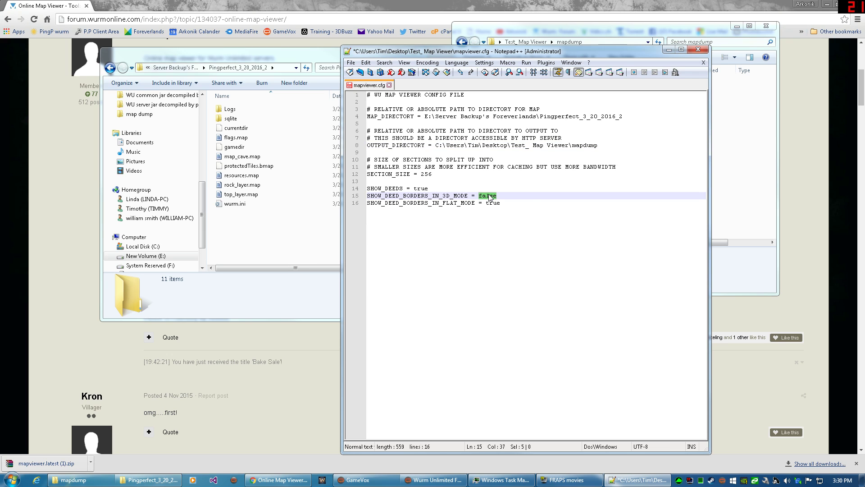
{"action": "type", "text": "tr"}
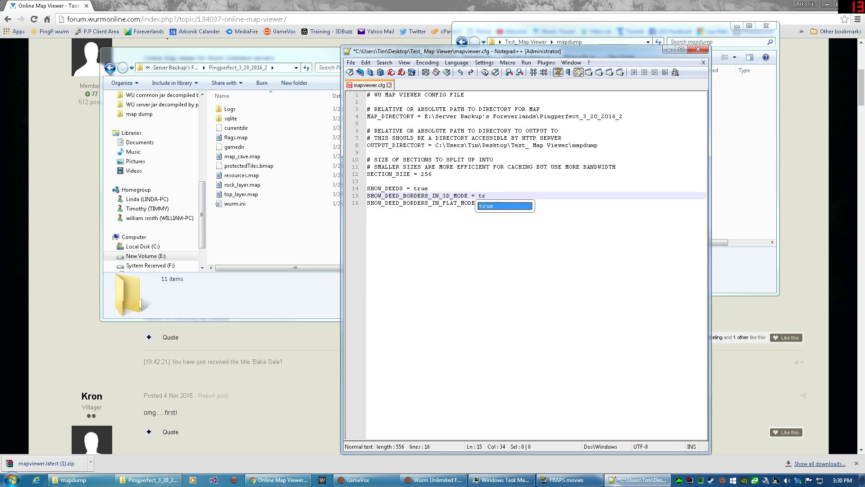
{"action": "double_click", "coordinate": [503, 207]}
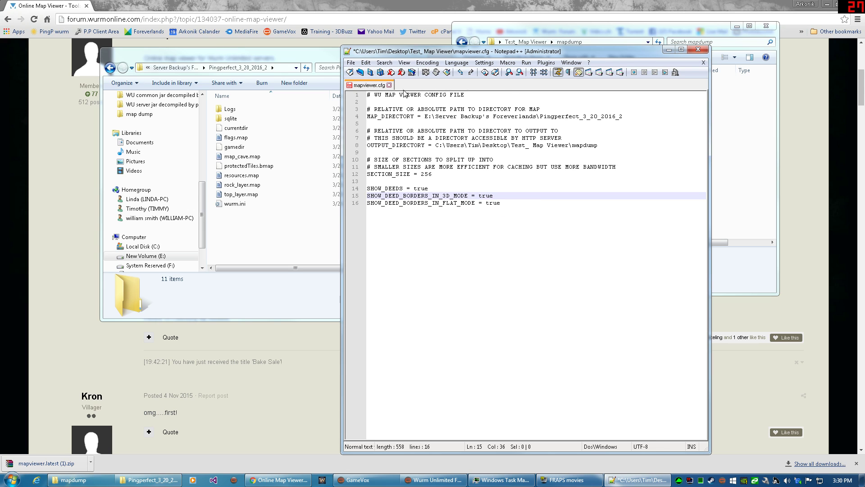
{"action": "left_click", "coordinate": [369, 73]}
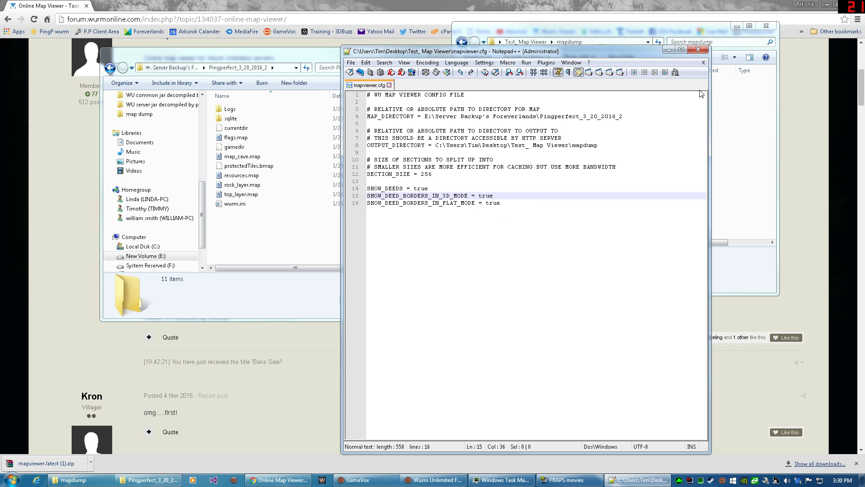
{"action": "left_click", "coordinate": [705, 53]}
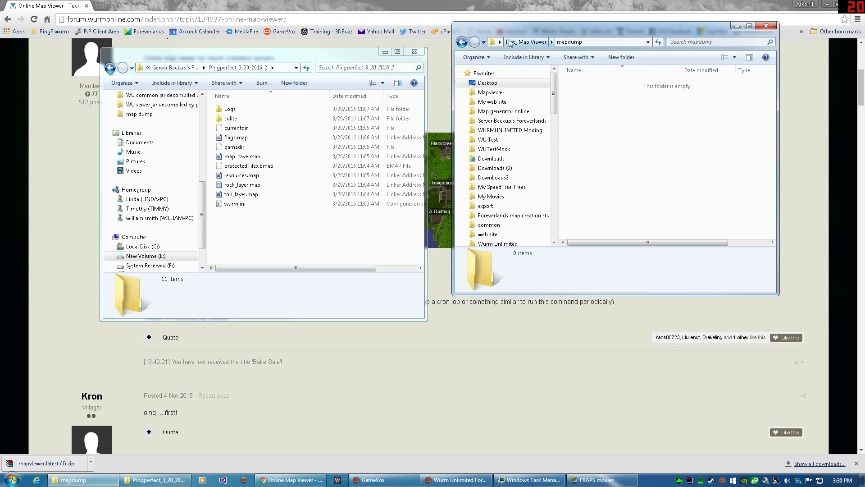
Run mapviewer.jar from the Test_ Map Viewer folder and check the output in mapdump and its sections-3d subfolder.
{"action": "left_click", "coordinate": [524, 42]}
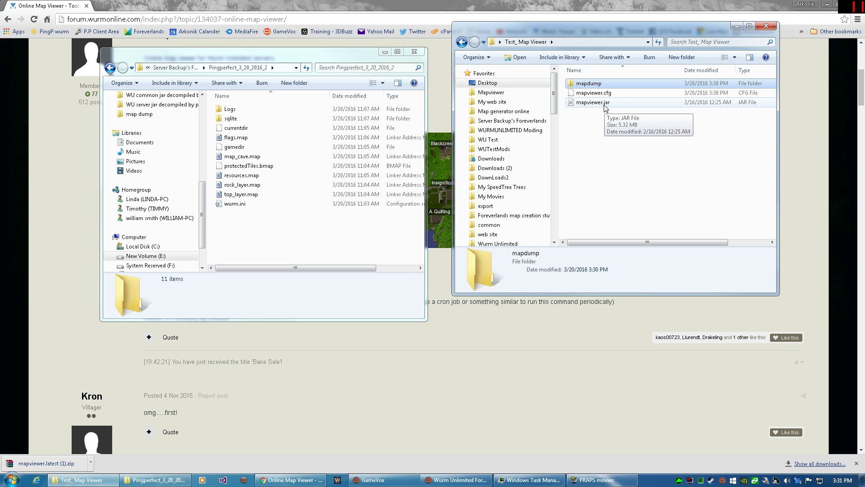
{"action": "double_click", "coordinate": [602, 103]}
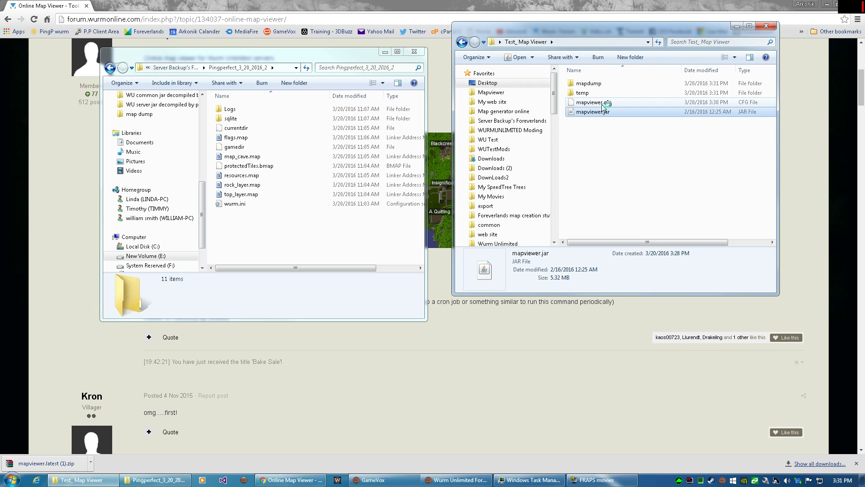
{"action": "double_click", "coordinate": [589, 84]}
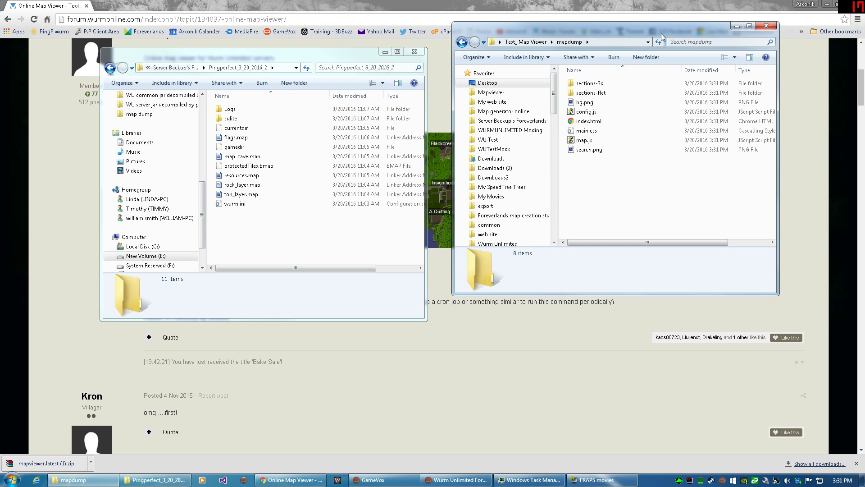
{"action": "double_click", "coordinate": [603, 85]}
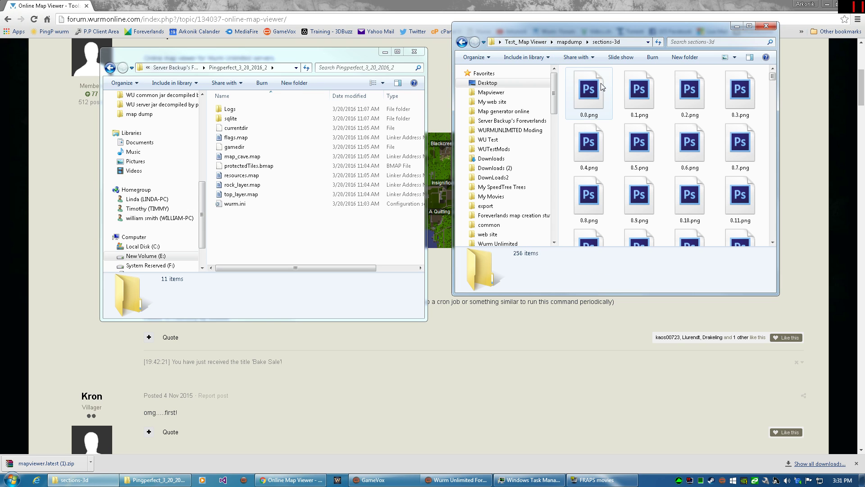
{"action": "left_click", "coordinate": [461, 42]}
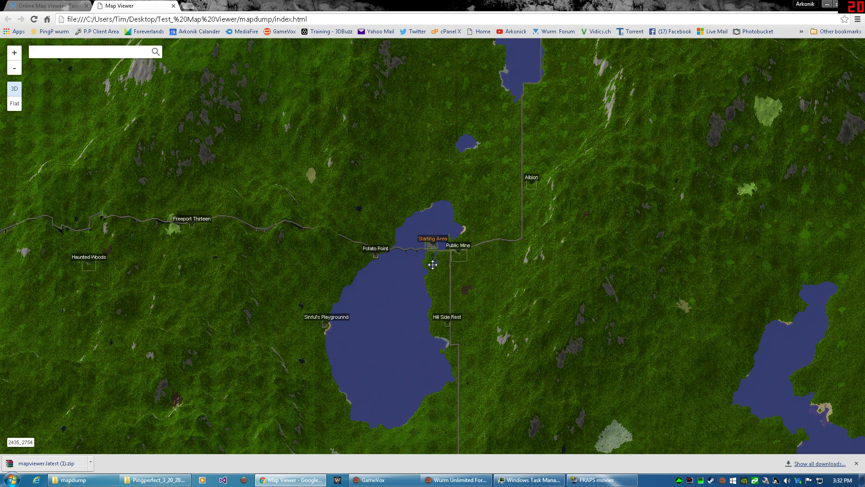
Look over the whole generated map from mapdump's index.html in 3D mode, from the southern coast up to Tristram.
{"action": "scroll", "coordinate": [431, 266], "scroll_direction": "down", "scroll_amount": 3}
{"action": "scroll", "coordinate": [430, 257], "scroll_direction": "up", "scroll_amount": 1}
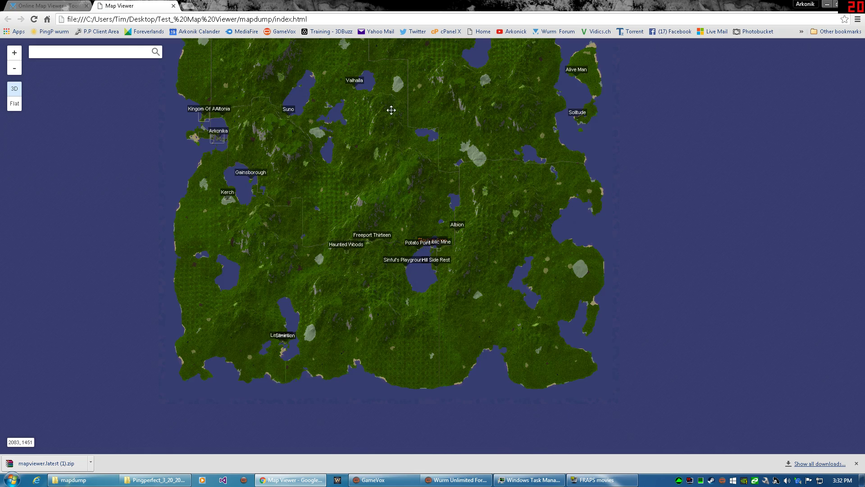
{"action": "scroll", "coordinate": [390, 110], "scroll_direction": "up", "scroll_amount": 1}
{"action": "scroll", "coordinate": [691, 187], "scroll_direction": "down", "scroll_amount": 1}
{"action": "left_click_drag", "start_coordinate": [473, 91], "coordinate": [581, 158]}
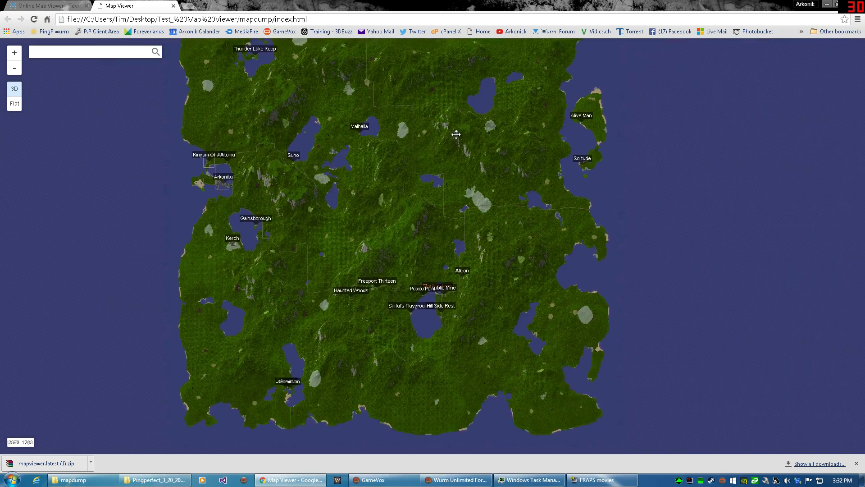
{"action": "left_click_drag", "start_coordinate": [459, 138], "coordinate": [511, 215]}
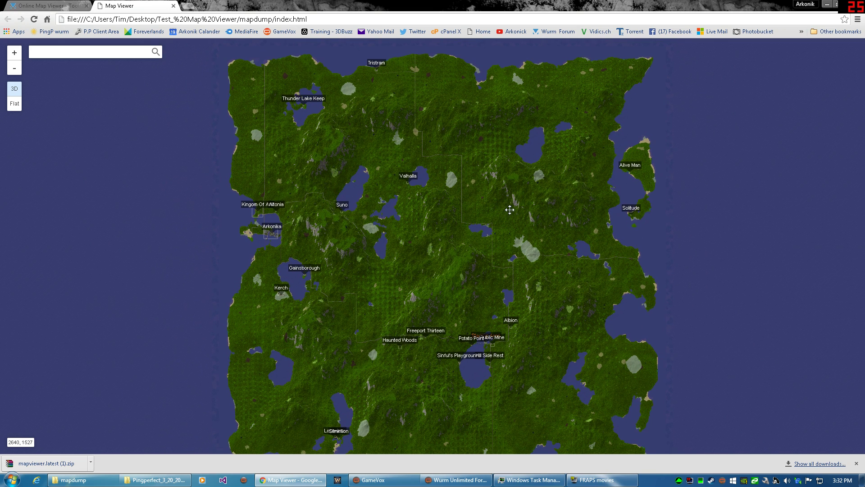
{"action": "left_click_drag", "start_coordinate": [489, 164], "coordinate": [483, 140]}
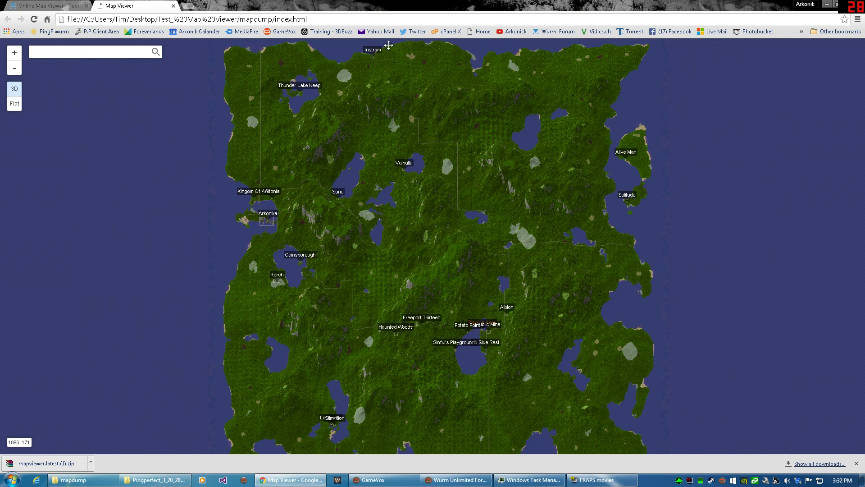
Open the Map Online page of the Foreverlands website and look over its embedded map.
{"action": "left_click", "coordinate": [481, 35]}
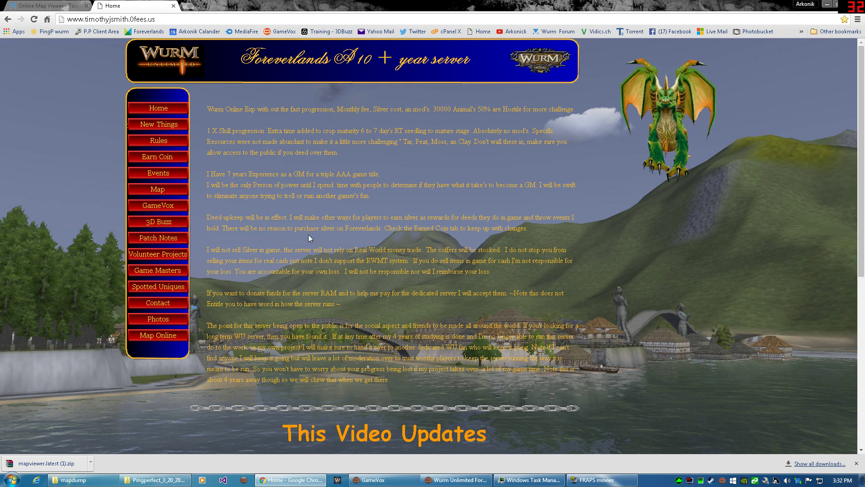
{"action": "left_click", "coordinate": [150, 333]}
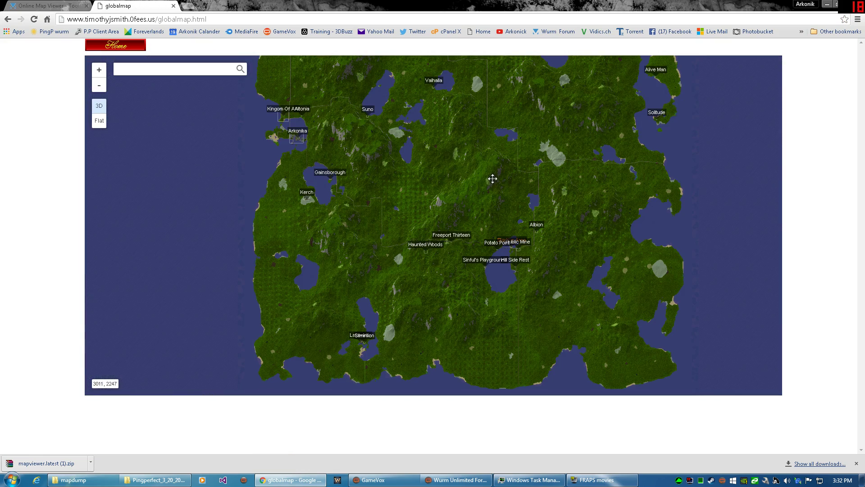
{"action": "left_click_drag", "start_coordinate": [499, 150], "coordinate": [535, 288]}
{"action": "scroll", "coordinate": [535, 288], "scroll_direction": "up", "scroll_amount": 5}
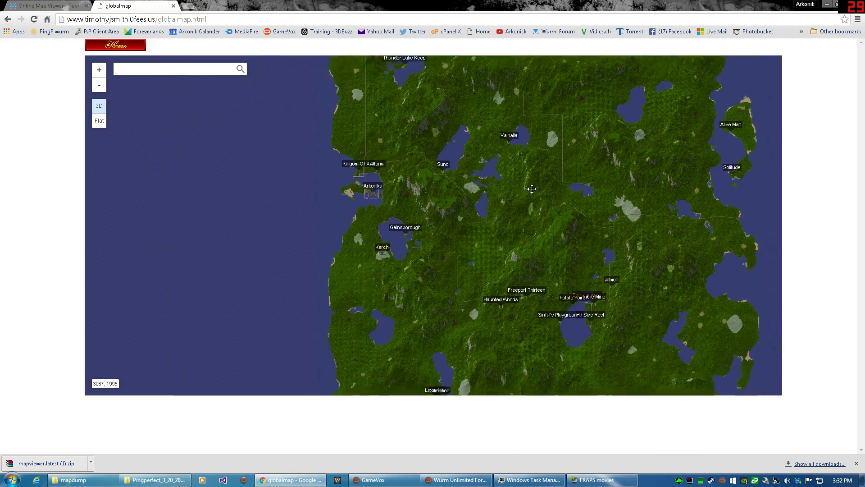
{"action": "scroll", "coordinate": [367, 162], "scroll_direction": "down", "scroll_amount": 4}
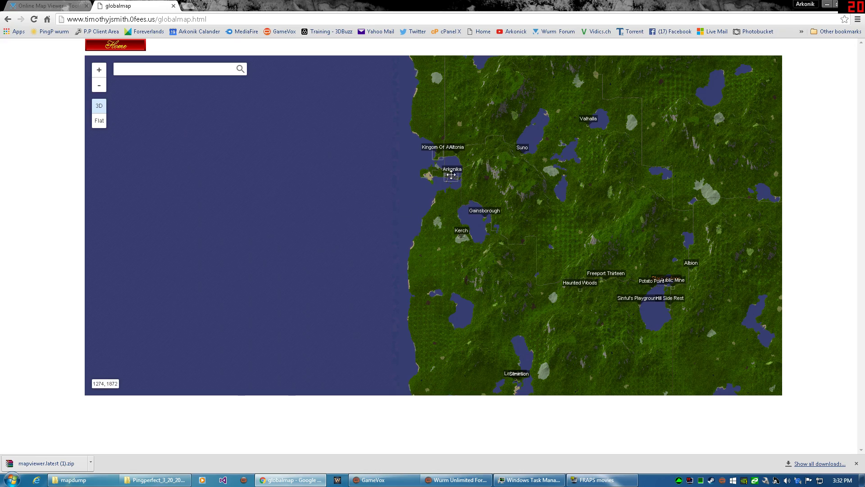
Examine the Arkonika deed up close on the online map, then return to the website's home page.
{"action": "scroll", "coordinate": [447, 174], "scroll_direction": "up", "scroll_amount": 3}
{"action": "scroll", "coordinate": [720, 273], "scroll_direction": "down", "scroll_amount": 1}
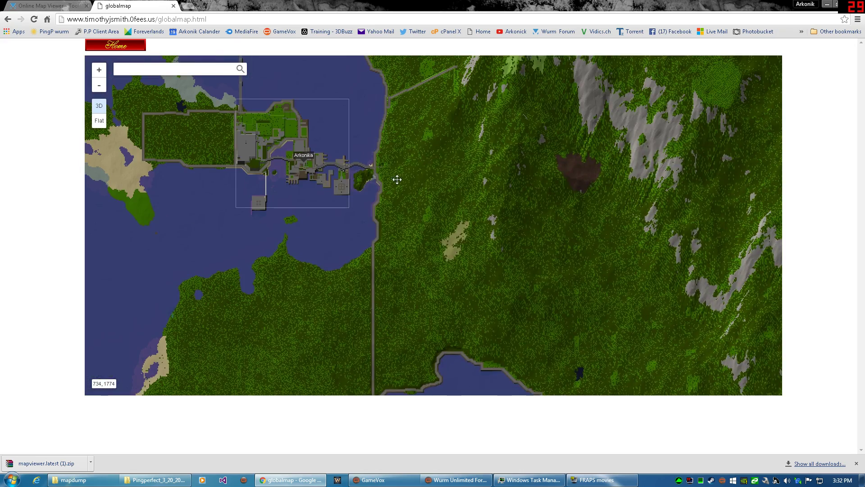
{"action": "scroll", "coordinate": [384, 195], "scroll_direction": "up", "scroll_amount": 3}
{"action": "scroll", "coordinate": [507, 143], "scroll_direction": "down", "scroll_amount": 1}
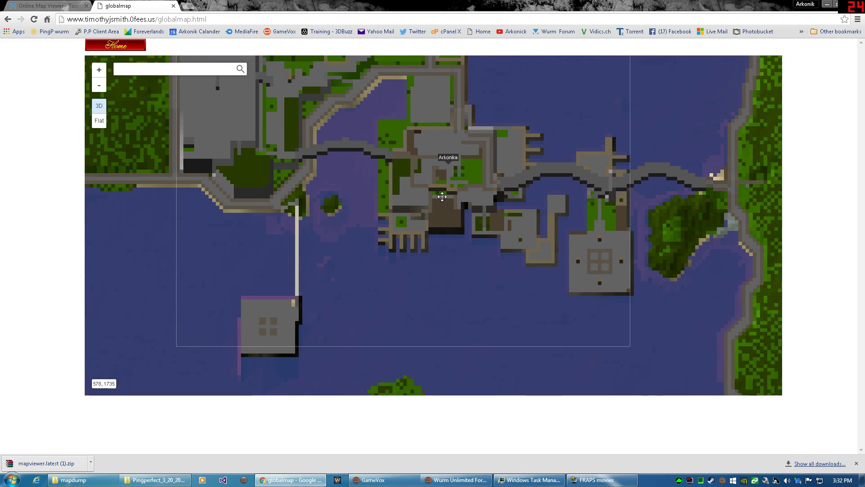
{"action": "scroll", "coordinate": [421, 154], "scroll_direction": "up", "scroll_amount": 2}
{"action": "scroll", "coordinate": [661, 247], "scroll_direction": "up", "scroll_amount": 1}
{"action": "left_click_drag", "start_coordinate": [662, 248], "coordinate": [143, 77]}
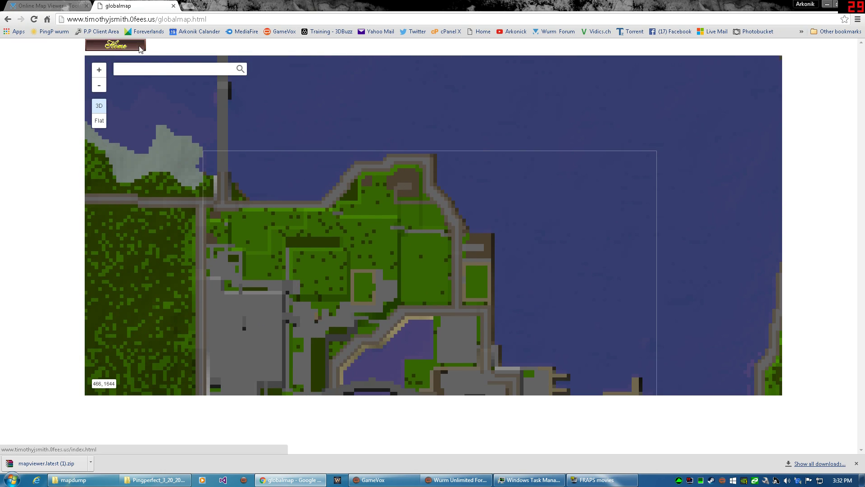
{"action": "left_click", "coordinate": [115, 45]}
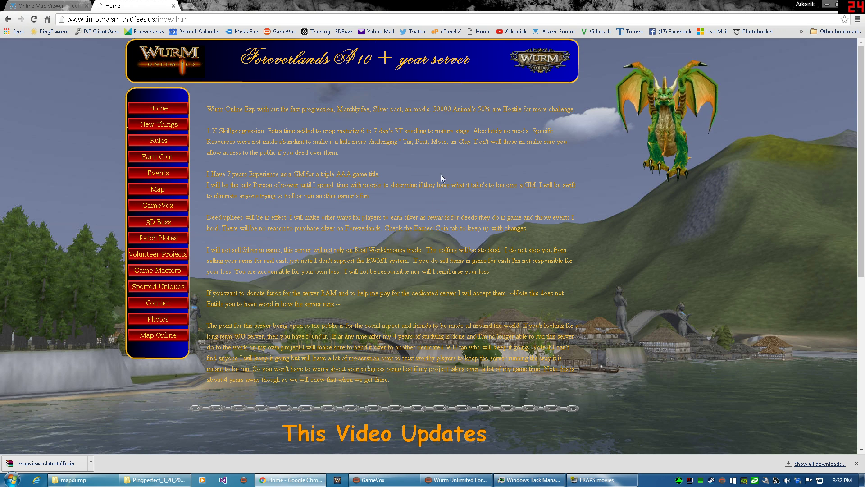